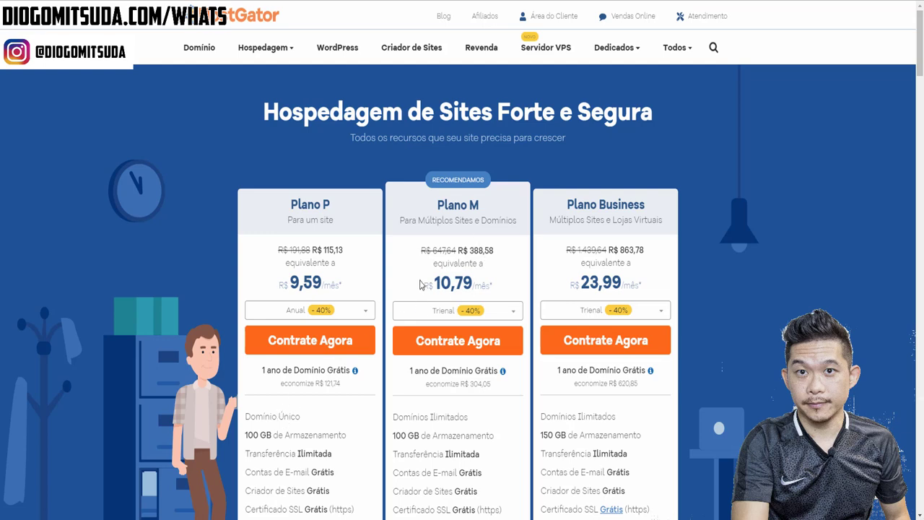
- Set the Plano M hosting plan to the Anual billing period, keep Plano P on Anual, and order Plano P
{"action": "left_click", "coordinate": [454, 312]}
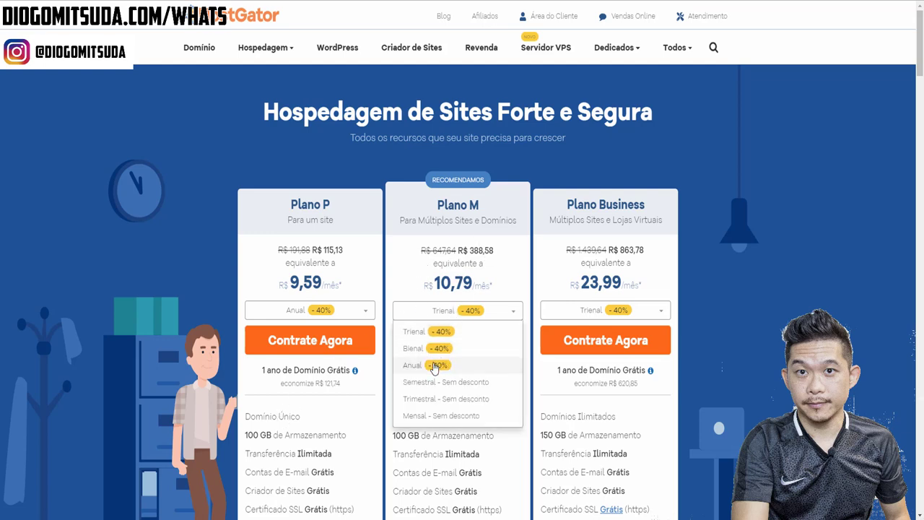
{"action": "left_click", "coordinate": [432, 366]}
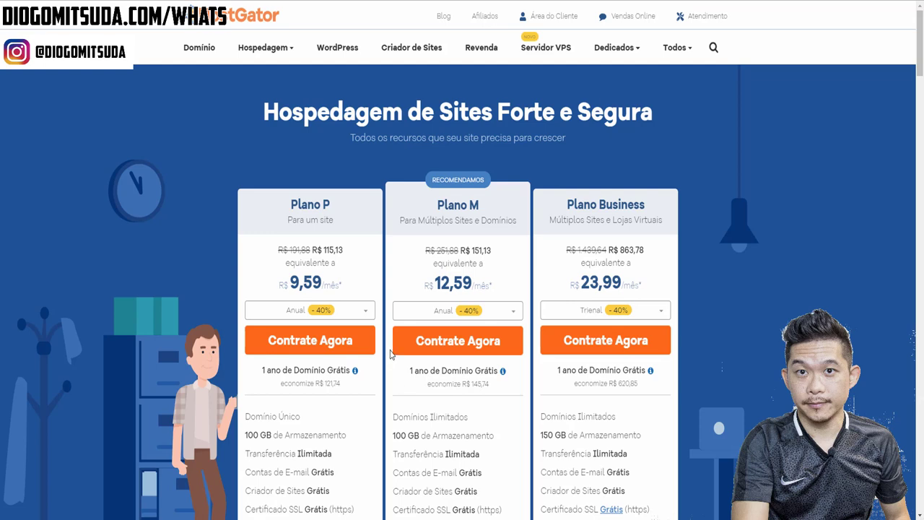
{"action": "left_click", "coordinate": [321, 313]}
{"action": "left_click", "coordinate": [293, 367]}
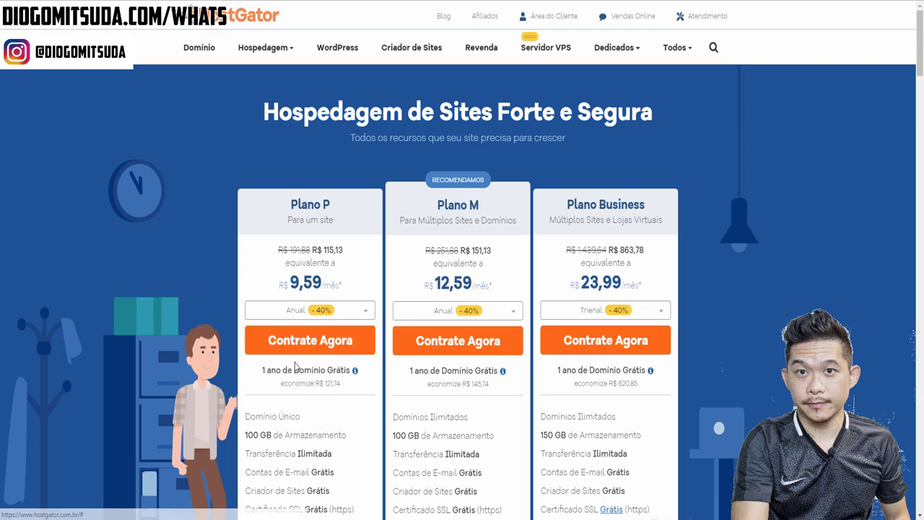
{"action": "left_click", "coordinate": [313, 344]}
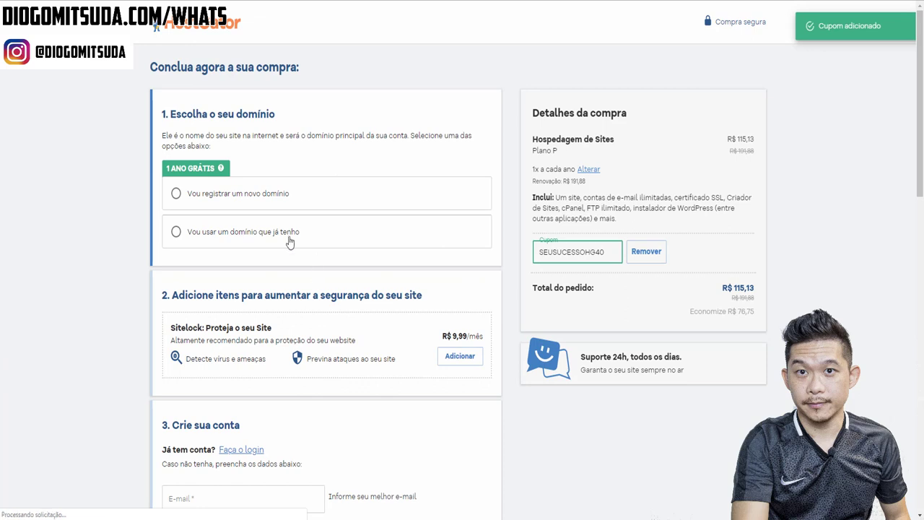
- Register the new domain emagrecerem2dias with the .com extension and add it to the order
{"action": "left_click", "coordinate": [177, 195]}
{"action": "left_click", "coordinate": [245, 226]}
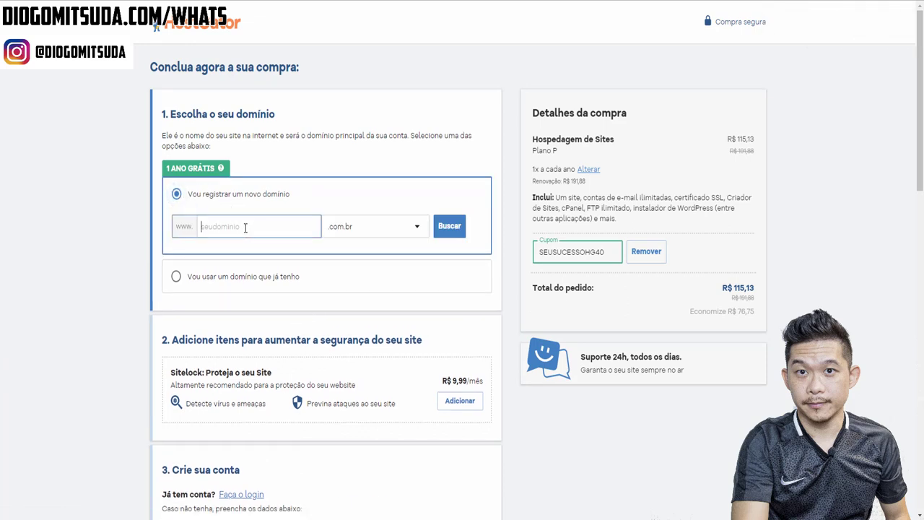
{"action": "left_click", "coordinate": [361, 233]}
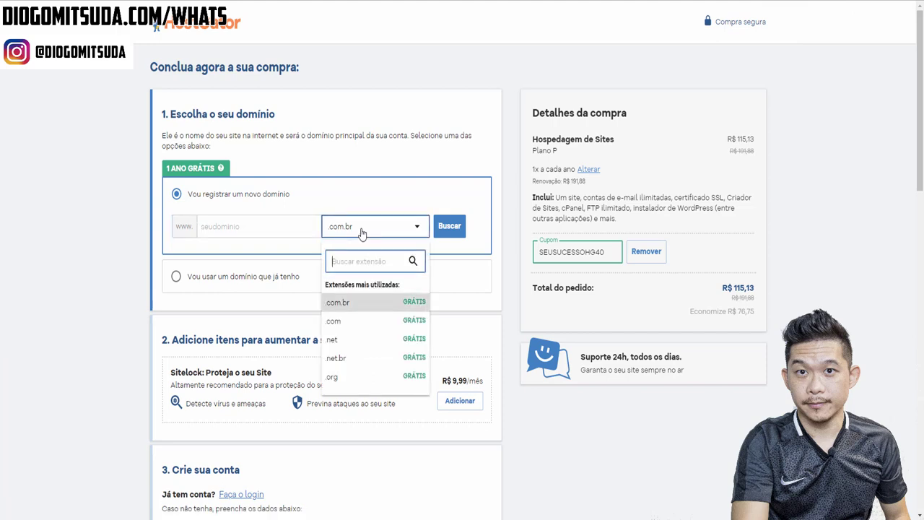
{"action": "left_click", "coordinate": [336, 320]}
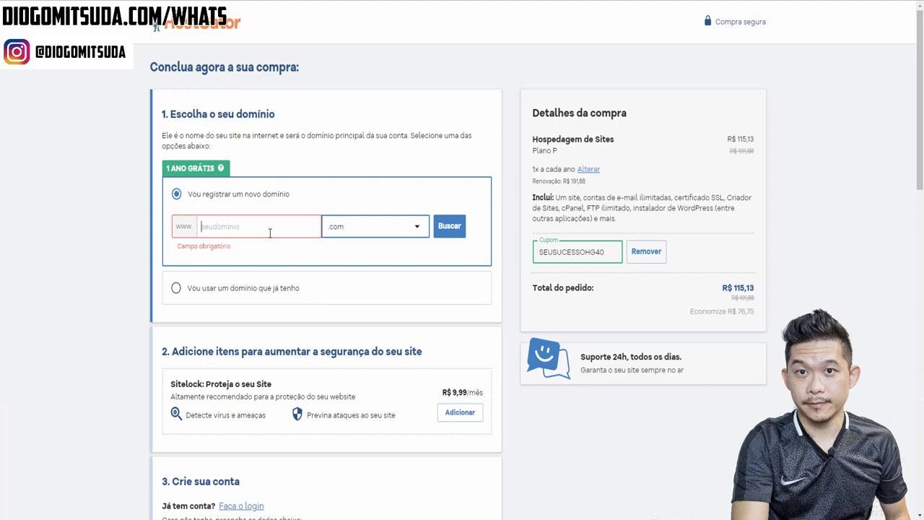
{"action": "left_click", "coordinate": [269, 226]}
{"action": "type", "text": "emagrecerem2dias"}
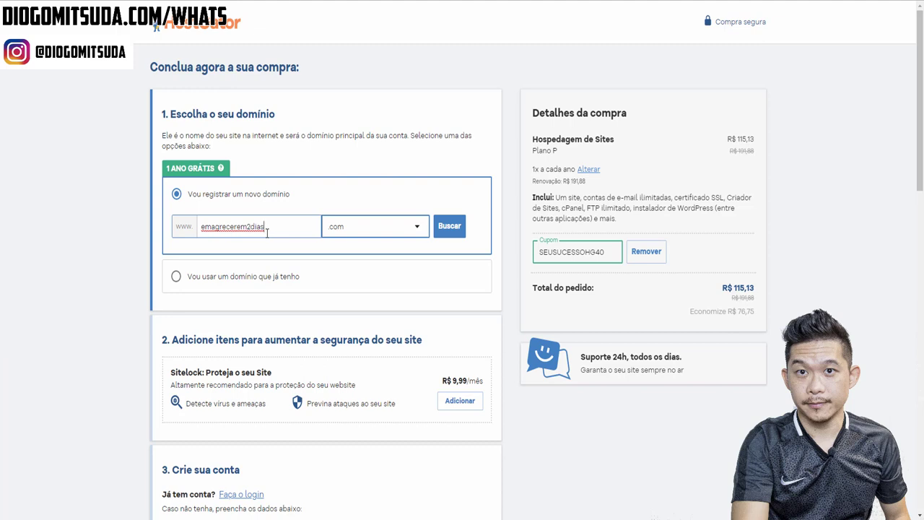
{"action": "left_click", "coordinate": [351, 231]}
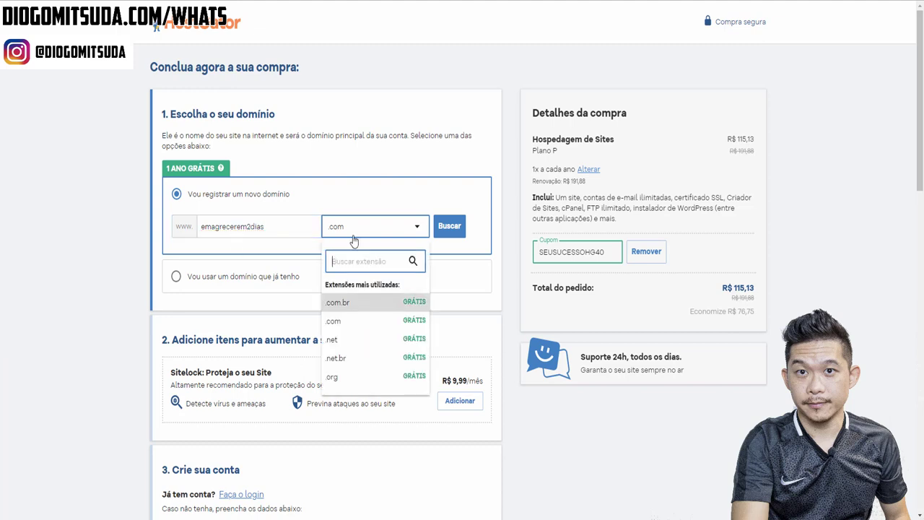
{"action": "left_click", "coordinate": [448, 227]}
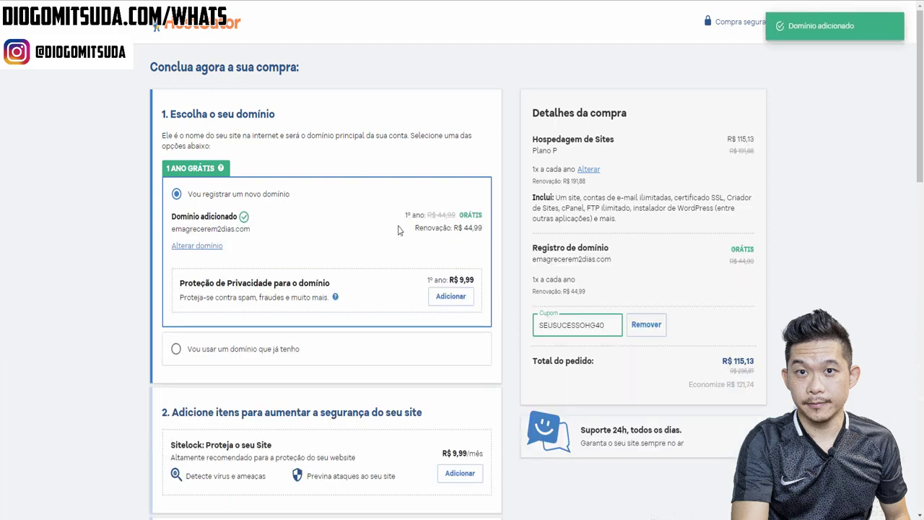
- Review the domain renewal price, the privacy protection and Sitelock add-ons with their costs, and the account creation form
{"action": "mouse_move", "coordinate": [465, 228]}
{"action": "left_mouse_down"}
{"action": "mouse_move", "coordinate": [484, 229]}
{"action": "mouse_move", "coordinate": [463, 228]}
{"action": "left_mouse_up"}
{"action": "left_click", "coordinate": [485, 231]}
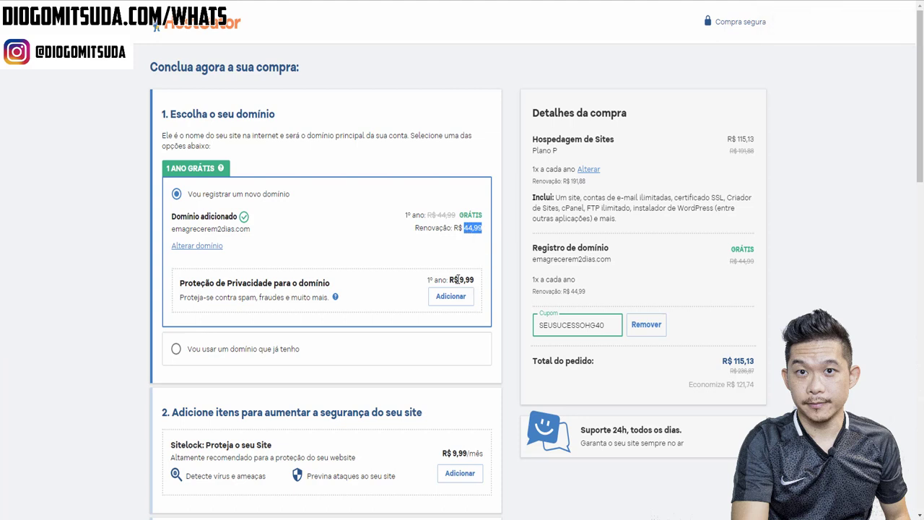
{"action": "left_click_drag", "start_coordinate": [459, 279], "coordinate": [485, 281]}
{"action": "left_click", "coordinate": [462, 250]}
{"action": "left_click_drag", "start_coordinate": [446, 453], "coordinate": [474, 453]}
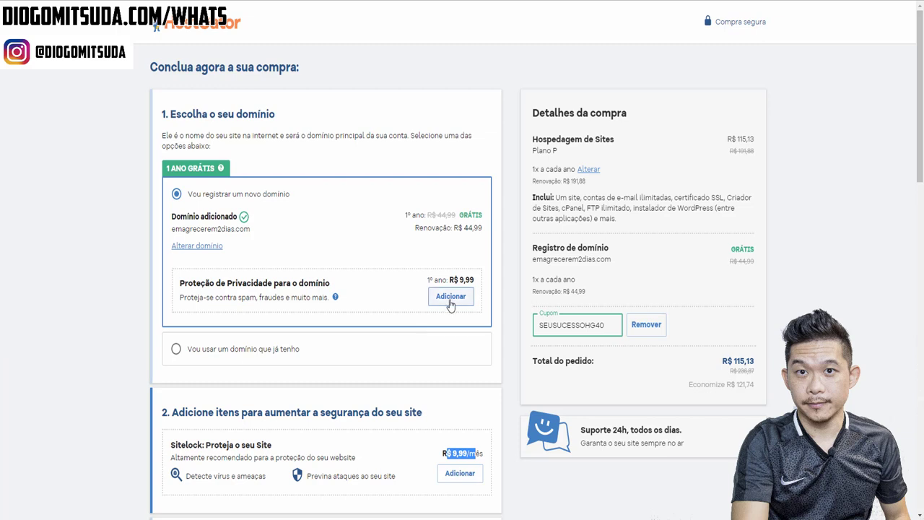
{"action": "scroll", "coordinate": [316, 346], "scroll_direction": "down", "scroll_amount": 1}
{"action": "left_click_drag", "start_coordinate": [239, 356], "coordinate": [404, 368]}
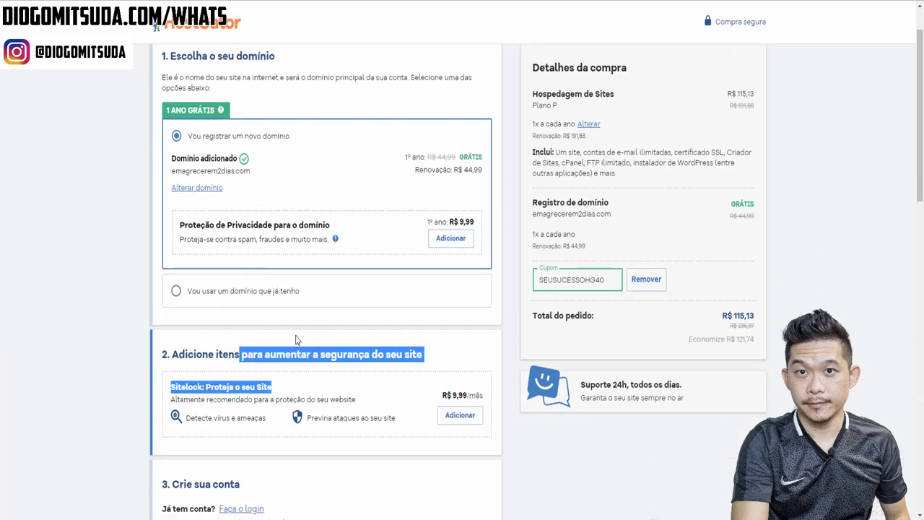
{"action": "scroll", "coordinate": [296, 339], "scroll_direction": "down", "scroll_amount": 3}
{"action": "left_click", "coordinate": [233, 225]}
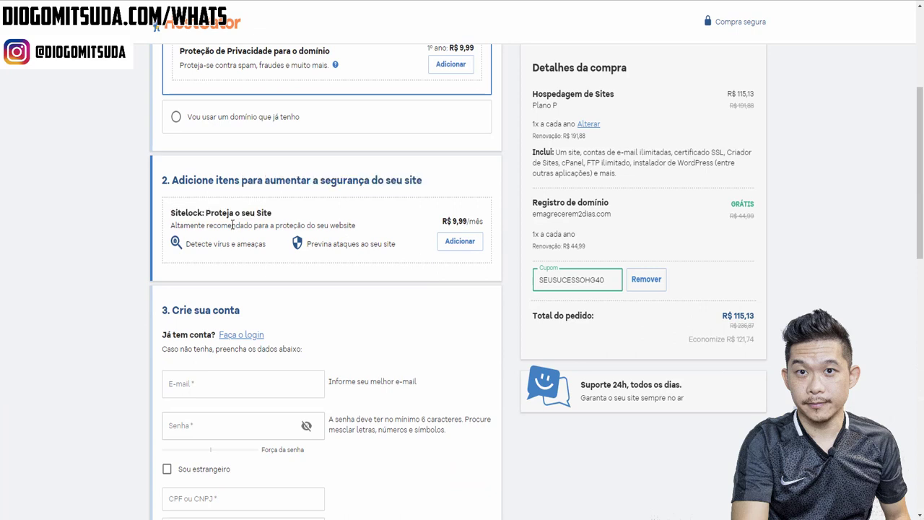
{"action": "left_click_drag", "start_coordinate": [186, 226], "coordinate": [365, 237]}
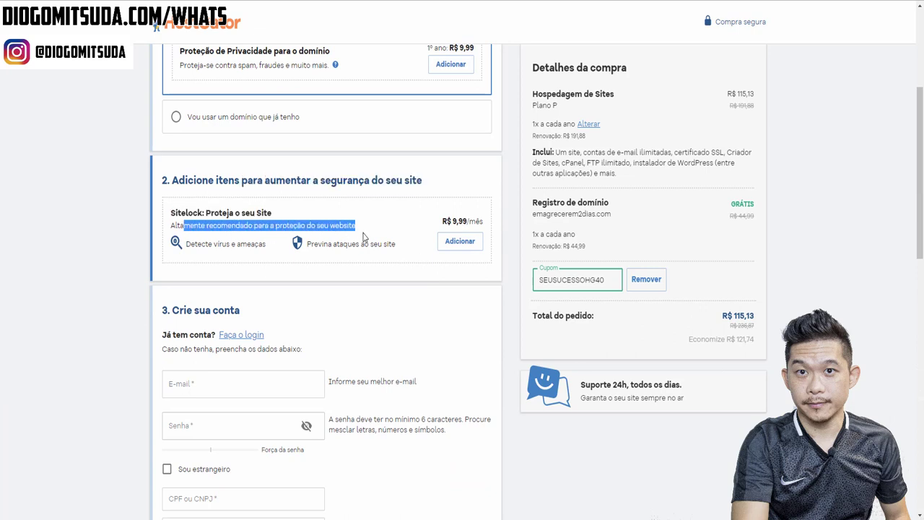
{"action": "scroll", "coordinate": [320, 309], "scroll_direction": "down", "scroll_amount": 2}
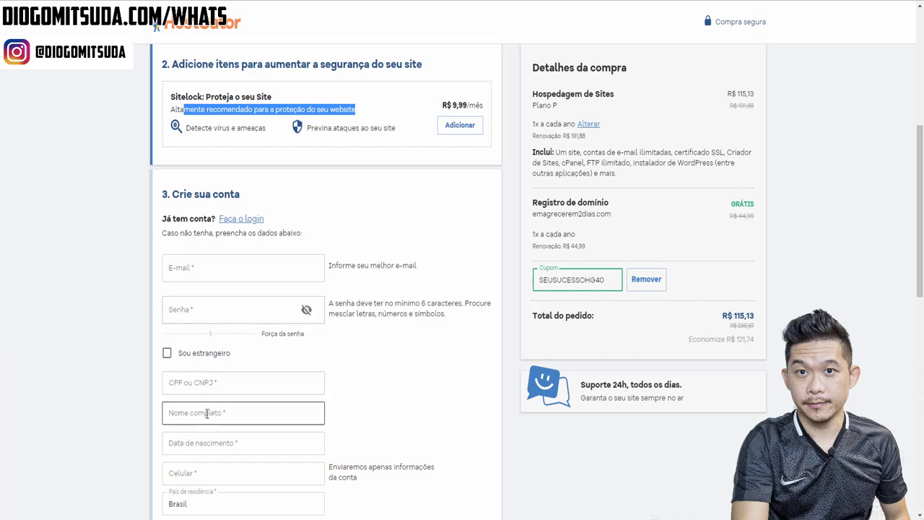
{"action": "scroll", "coordinate": [249, 415], "scroll_direction": "down", "scroll_amount": 2}
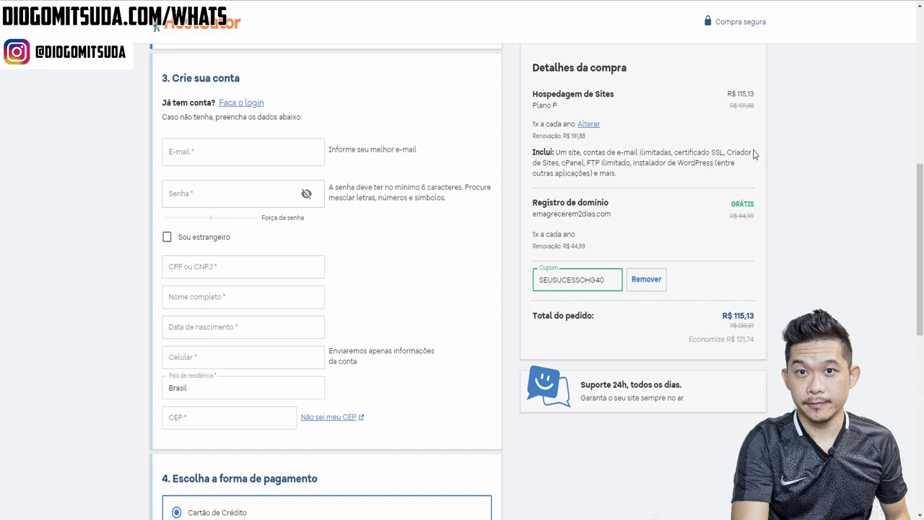
- Check the domain and hosting prices in the purchase details and divide 115,13 by 12 in Calculator
{"action": "left_click_drag", "start_coordinate": [738, 210], "coordinate": [768, 222]}
{"action": "left_click_drag", "start_coordinate": [615, 214], "coordinate": [535, 214]}
{"action": "left_click_drag", "start_coordinate": [737, 95], "coordinate": [755, 97]}
{"action": "key", "text": "XF86Calculator"}
{"action": "type", "text": "115,"}
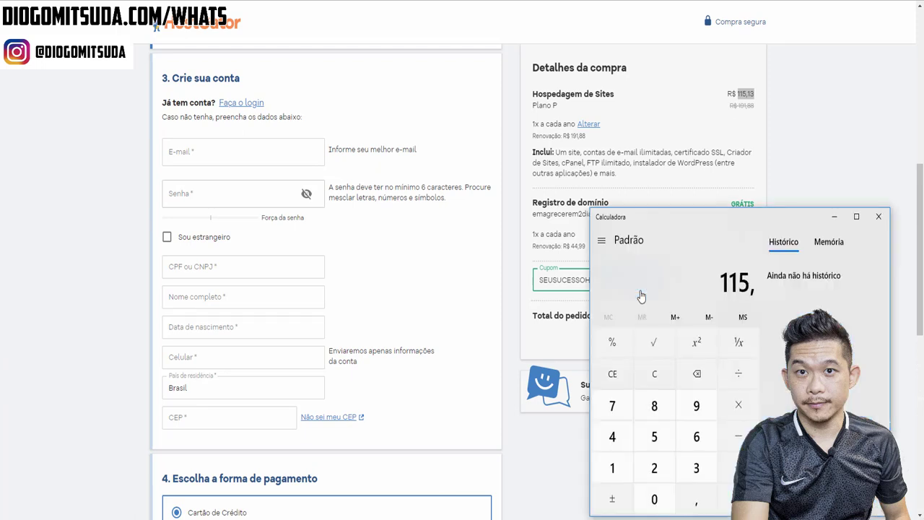
{"action": "type", "text": "13 ÷ 12"}
{"action": "key", "text": "Return"}
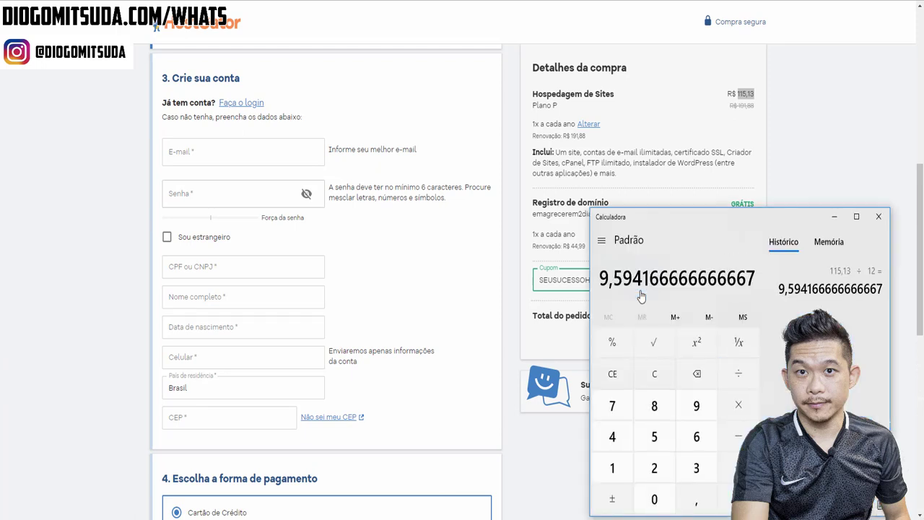
{"action": "left_click_drag", "start_coordinate": [611, 278], "coordinate": [650, 278]}
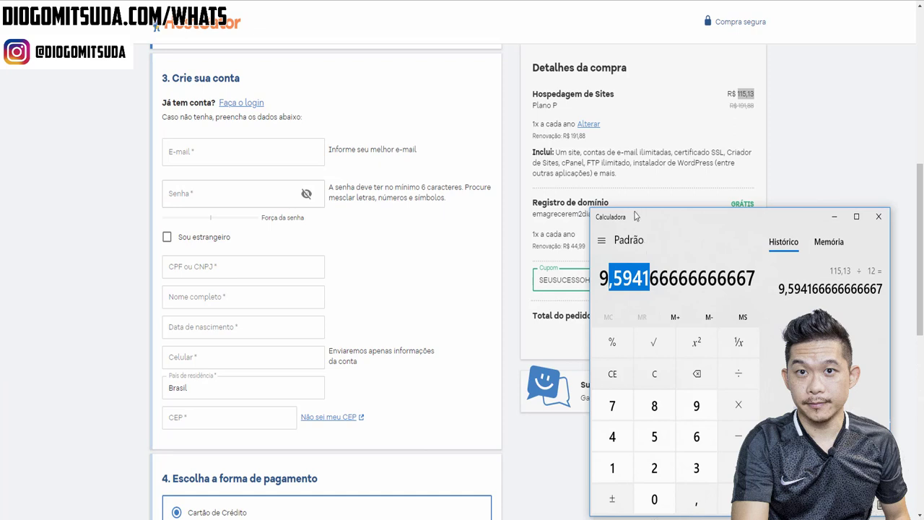
{"action": "key", "text": "alt+F4"}
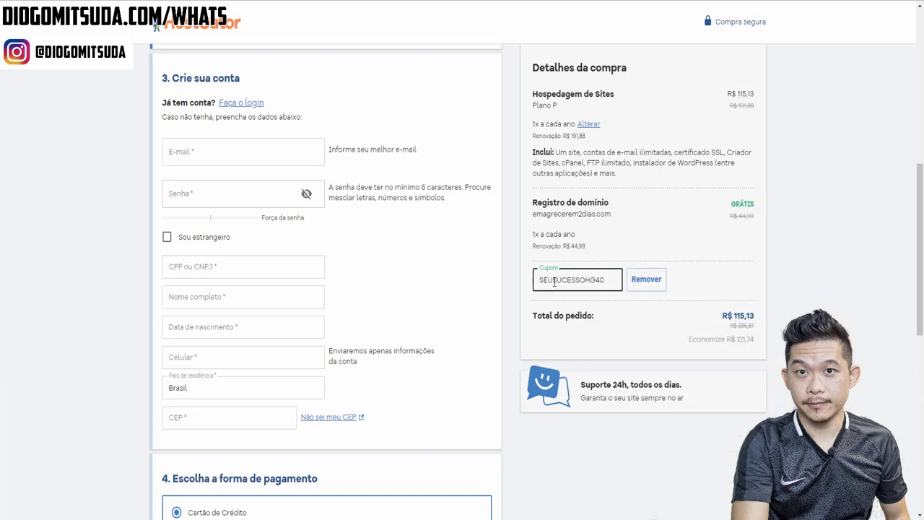
- Review the account and credit card fields, choose Boleto as the payment method, and accept the terms of service
{"action": "scroll", "coordinate": [442, 299], "scroll_direction": "down", "scroll_amount": 1}
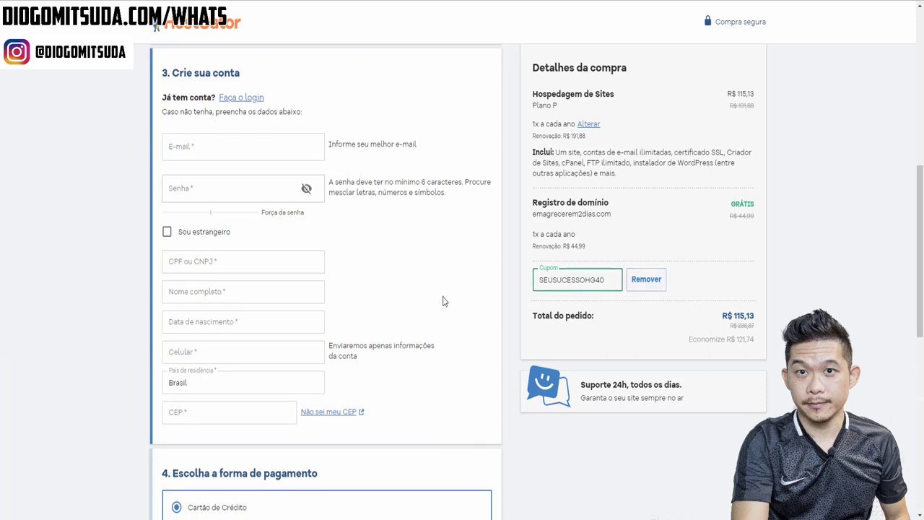
{"action": "scroll", "coordinate": [444, 301], "scroll_direction": "down", "scroll_amount": 2}
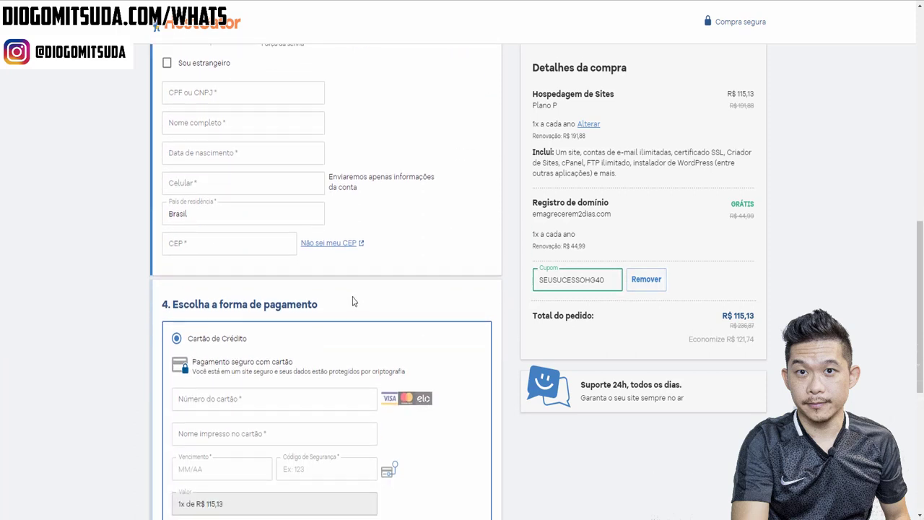
{"action": "scroll", "coordinate": [254, 312], "scroll_direction": "down", "scroll_amount": 2}
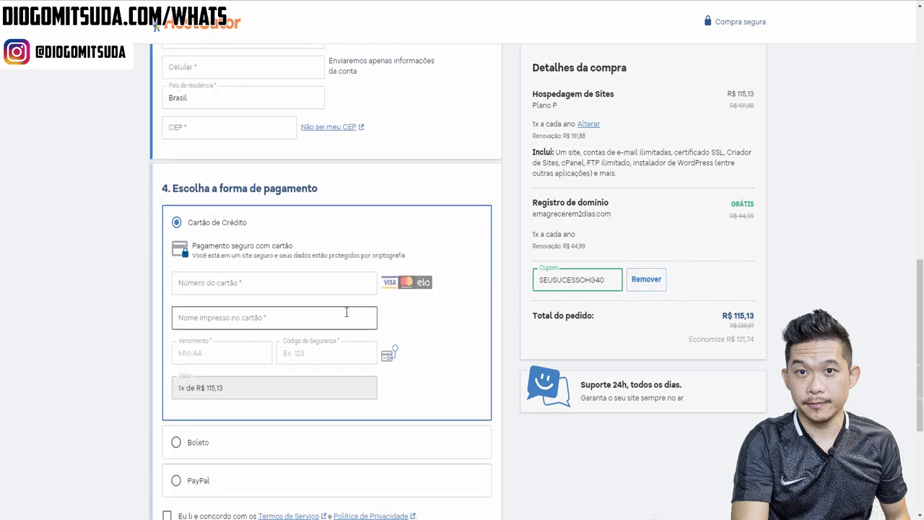
{"action": "left_click", "coordinate": [216, 394]}
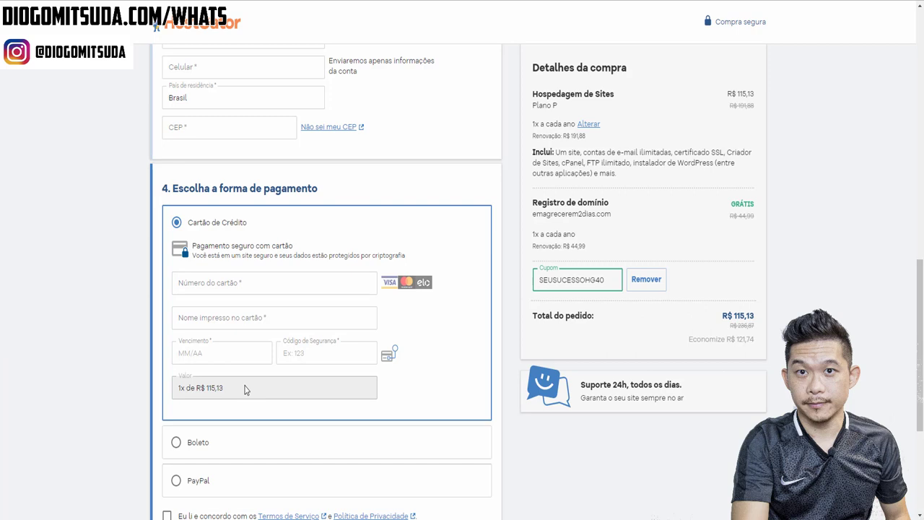
{"action": "scroll", "coordinate": [375, 386], "scroll_direction": "down", "scroll_amount": 2}
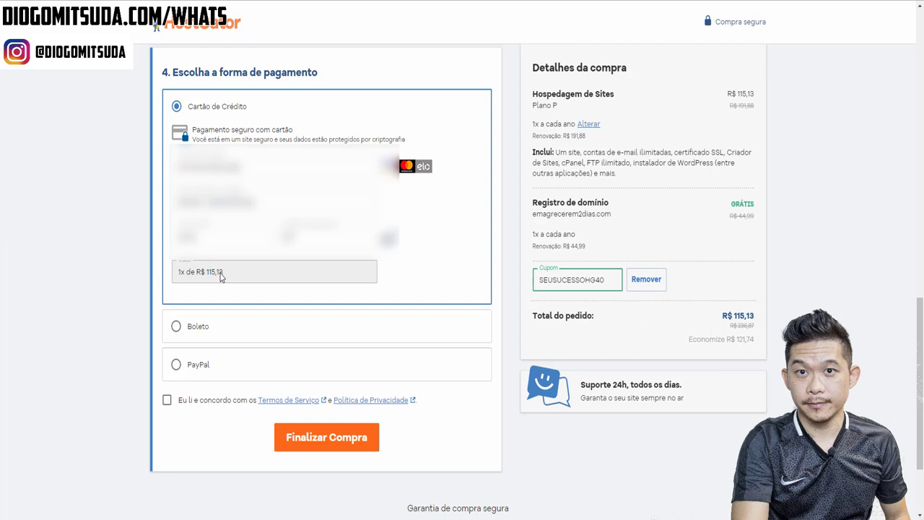
{"action": "left_click", "coordinate": [177, 329]}
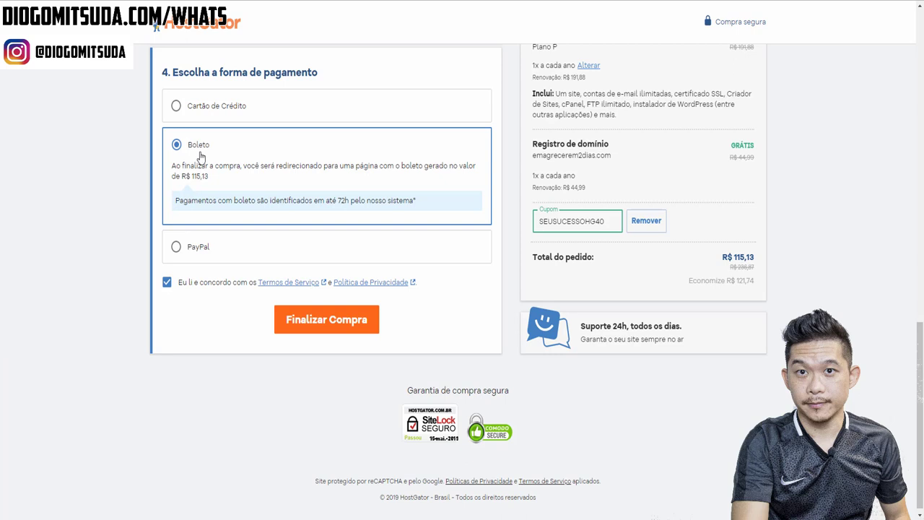
{"action": "left_click_drag", "start_coordinate": [191, 176], "coordinate": [211, 180]}
- Switch to the blank Notepad document, write PICPAY in it, and return to the checkout page
{"action": "key", "text": "alt+Tab"}
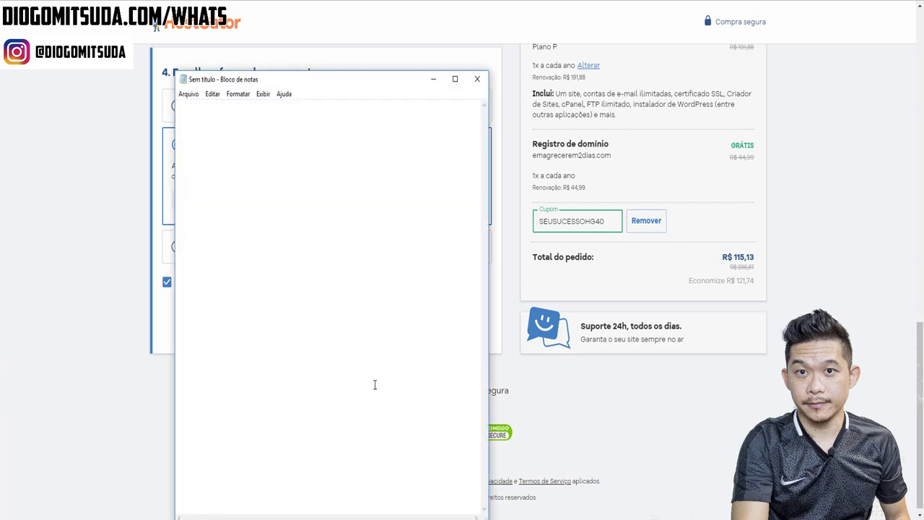
{"action": "type", "text": "PICPAY"}
{"action": "left_click", "coordinate": [122, 273]}
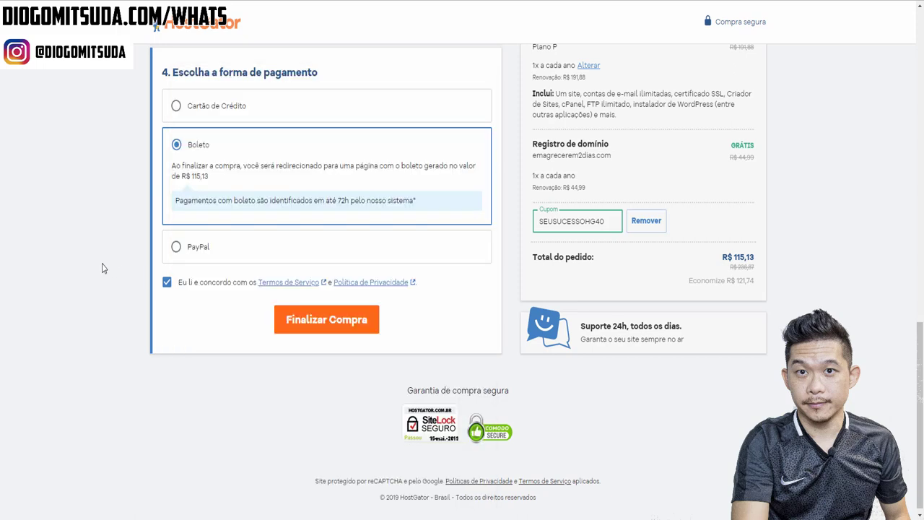
- Clear Calculator, work out the boleto amount's monthly cost as 115,13 divided by 12, and return to the boleto amount
{"action": "left_click_drag", "start_coordinate": [209, 178], "coordinate": [193, 168]}
{"action": "double_click", "coordinate": [199, 176]}
{"action": "key", "text": "alt+Tab"}
{"action": "left_click", "coordinate": [654, 374]}
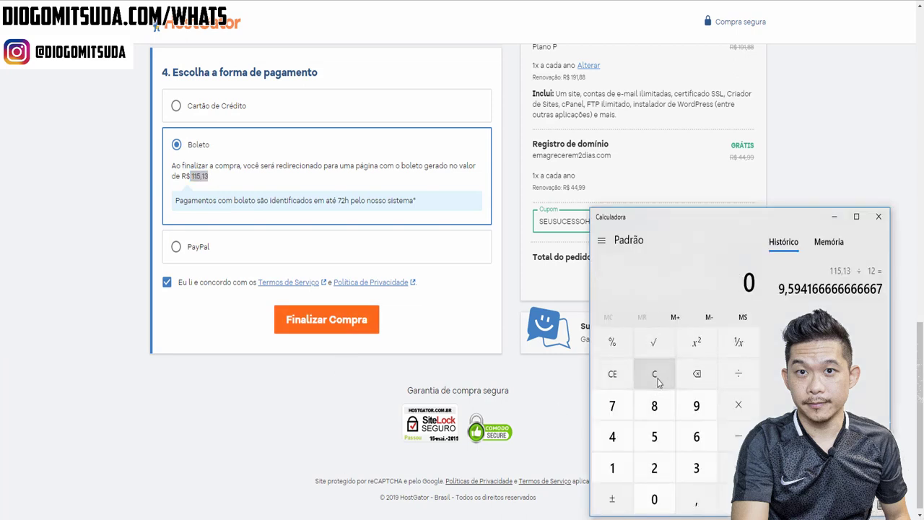
{"action": "type", "text": "115,"}
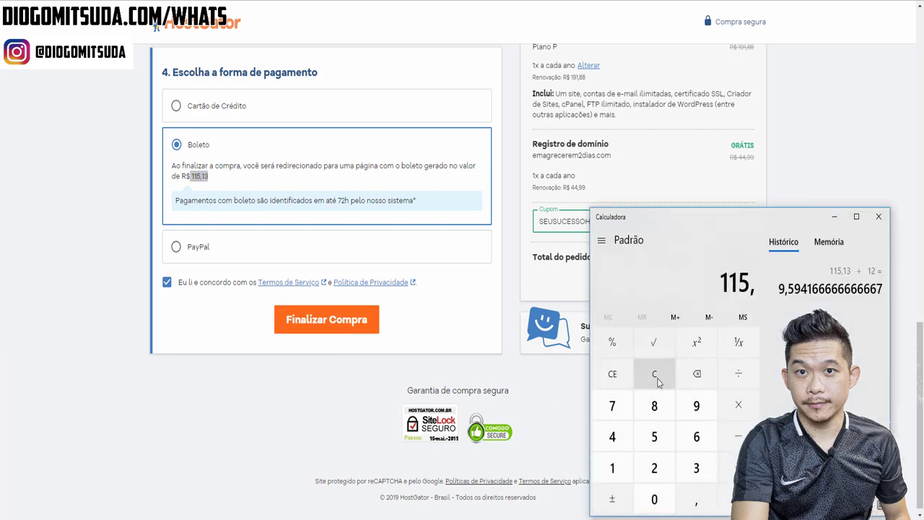
{"action": "type", "text": "13/12"}
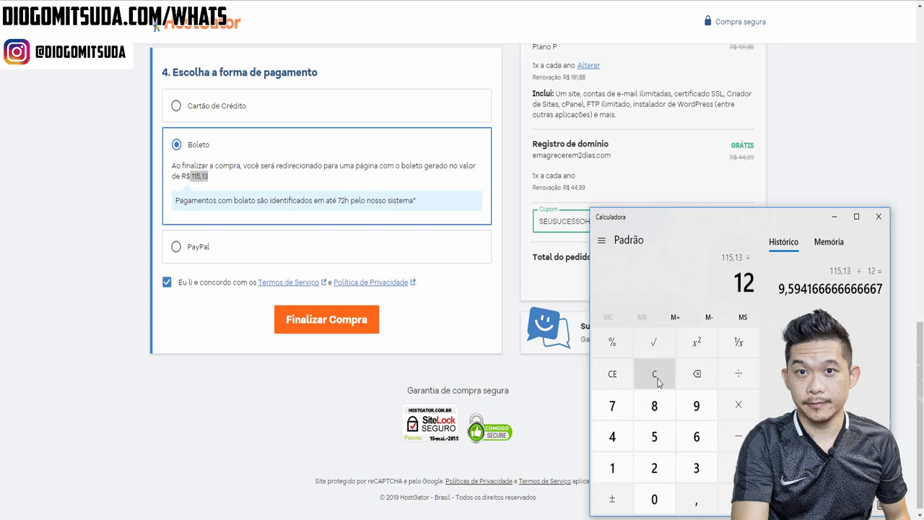
{"action": "key", "text": "Return"}
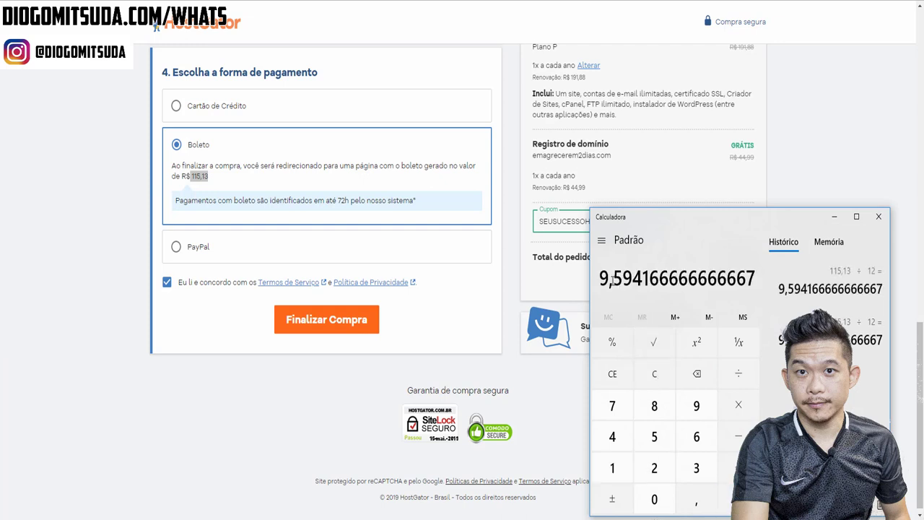
{"action": "left_click_drag", "start_coordinate": [601, 279], "coordinate": [633, 280]}
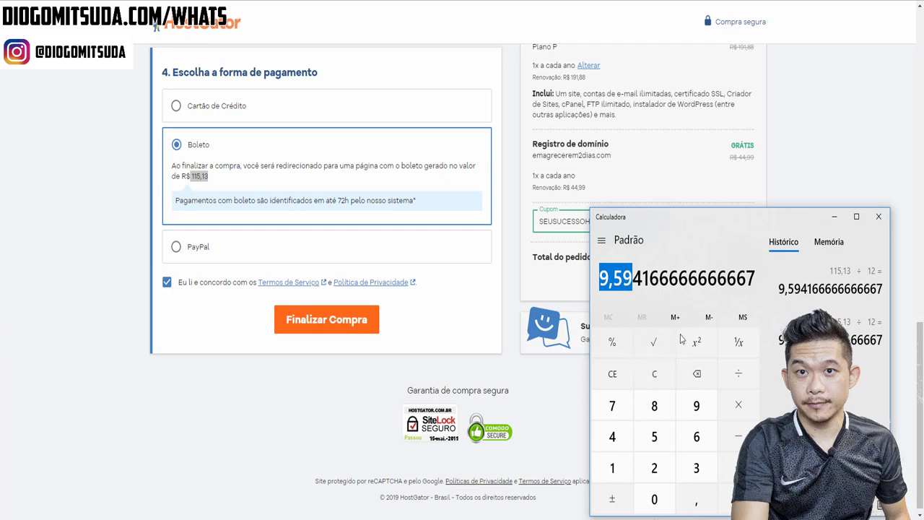
{"action": "left_click", "coordinate": [835, 123]}
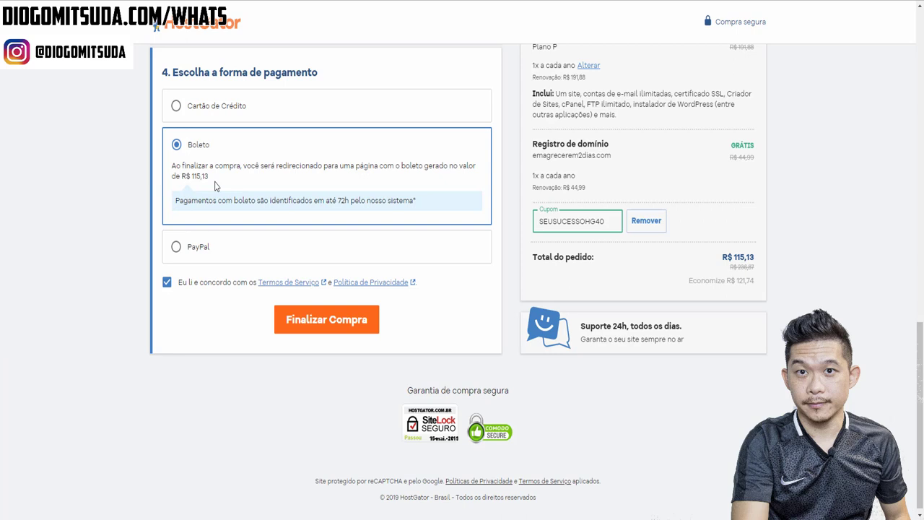
{"action": "left_click_drag", "start_coordinate": [191, 176], "coordinate": [208, 177]}
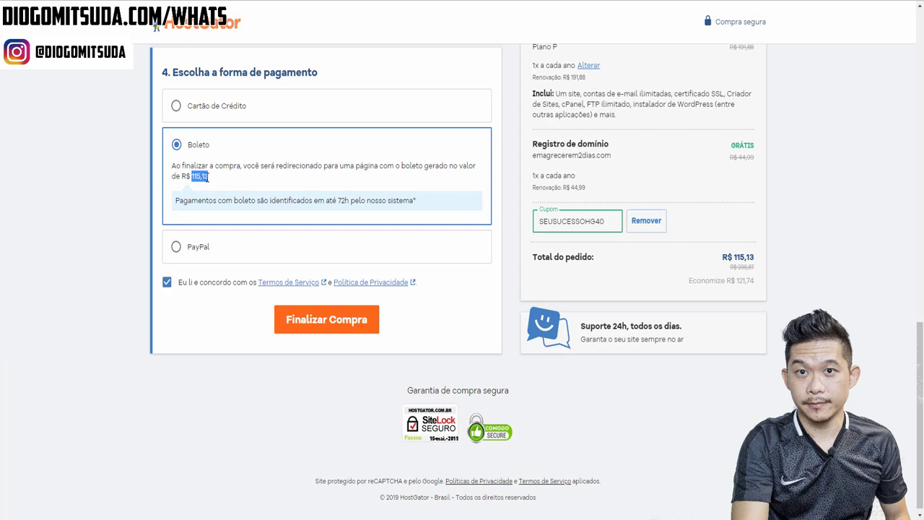